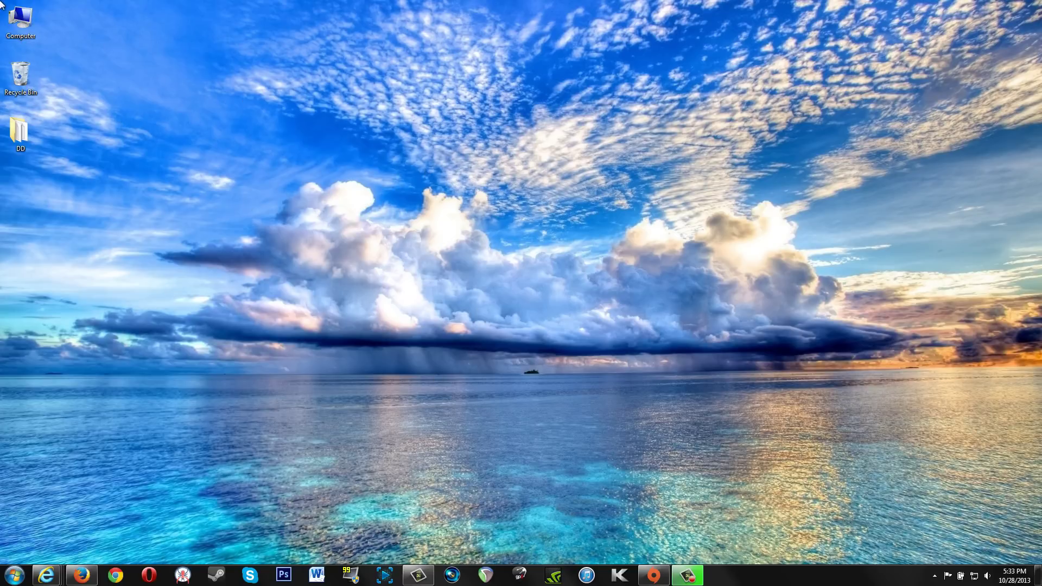
- Open Local Disk (C:) and Program Files (x86), dismissing the COM Surrogate crash messages
{"action": "double_click", "coordinate": [26, 22]}
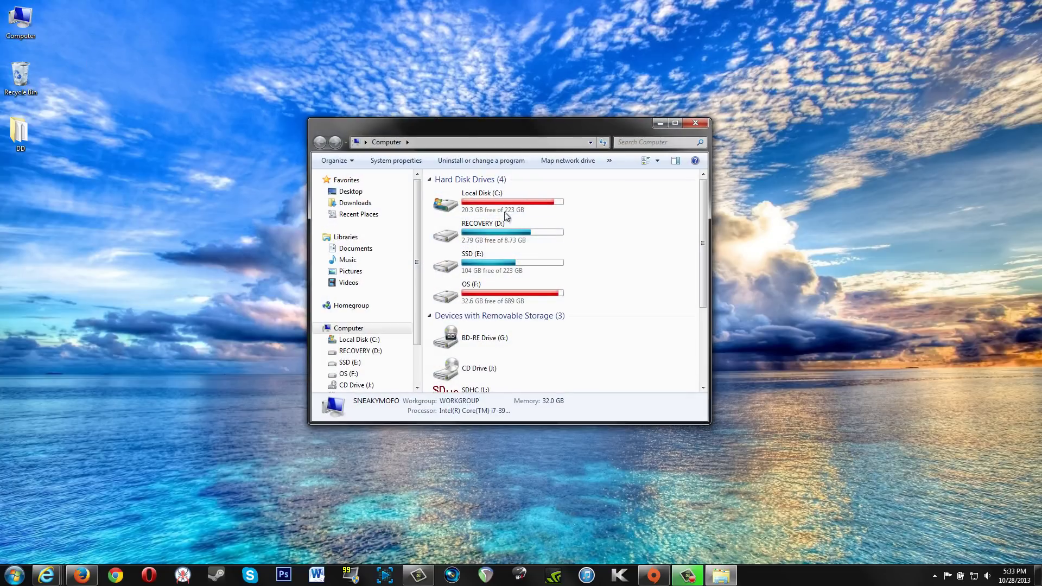
{"action": "double_click", "coordinate": [502, 211]}
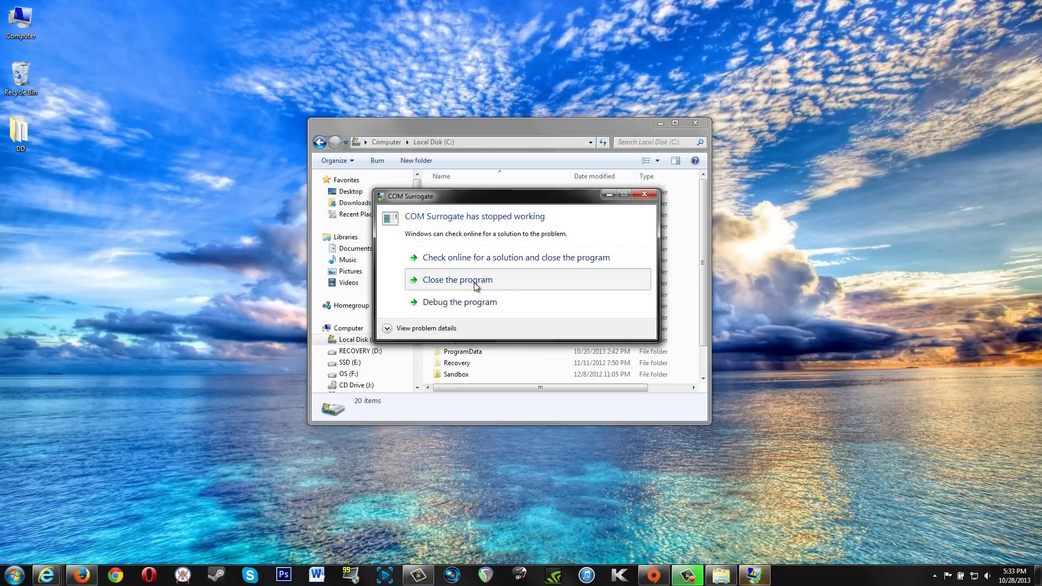
{"action": "left_click", "coordinate": [475, 281]}
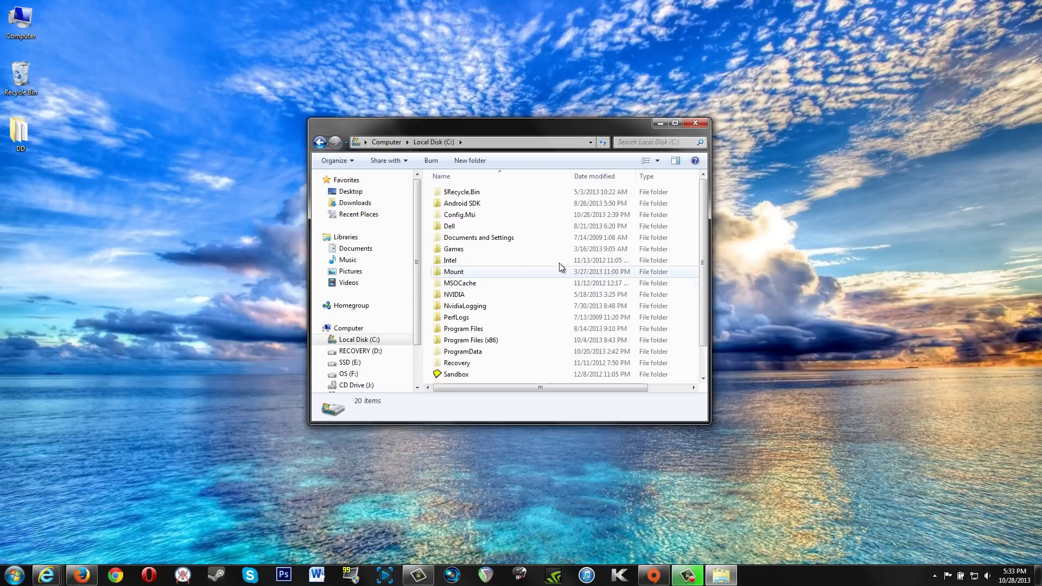
{"action": "double_click", "coordinate": [486, 340]}
{"action": "scroll", "coordinate": [540, 334], "scroll_direction": "down", "scroll_amount": 10}
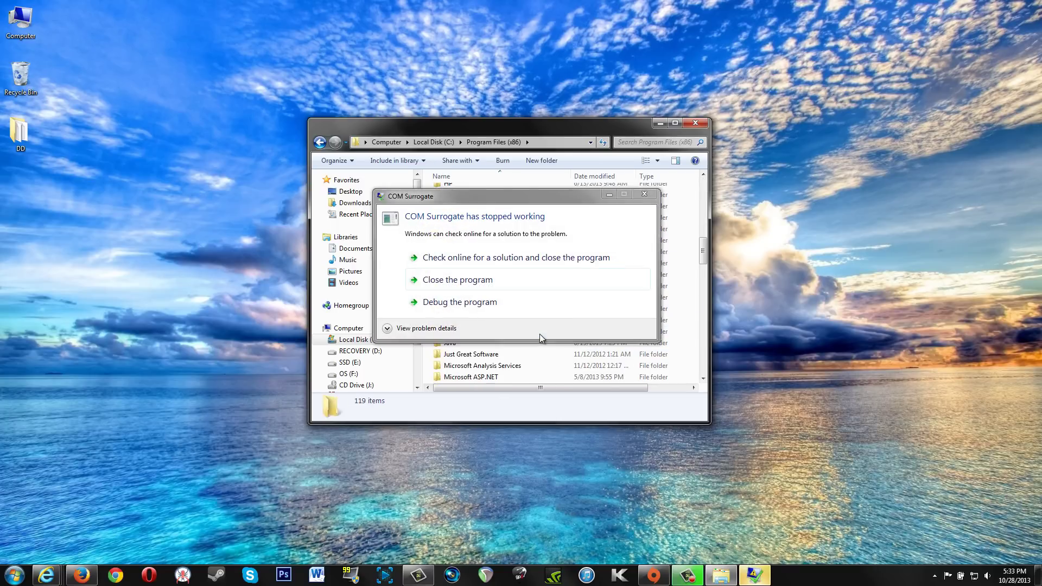
{"action": "left_click_drag", "start_coordinate": [516, 200], "coordinate": [714, 162]}
{"action": "left_click", "coordinate": [843, 156]}
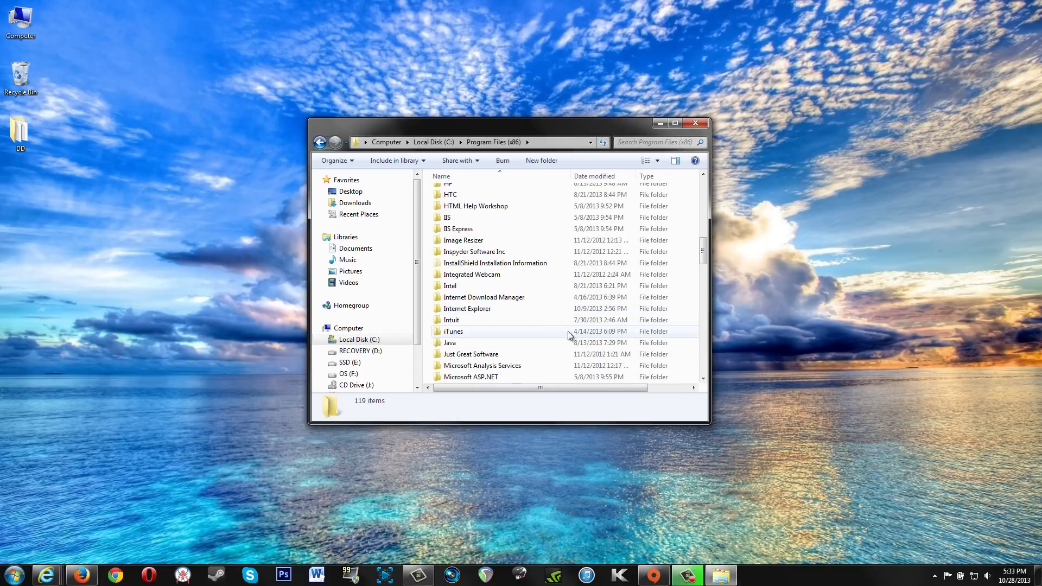
{"action": "left_click", "coordinate": [507, 275]}
- Go into NVIDIA Corporation > NVIDIA GeForce Experience and select GFExperience.exe
{"action": "scroll", "coordinate": [510, 279], "scroll_direction": "down", "scroll_amount": 5}
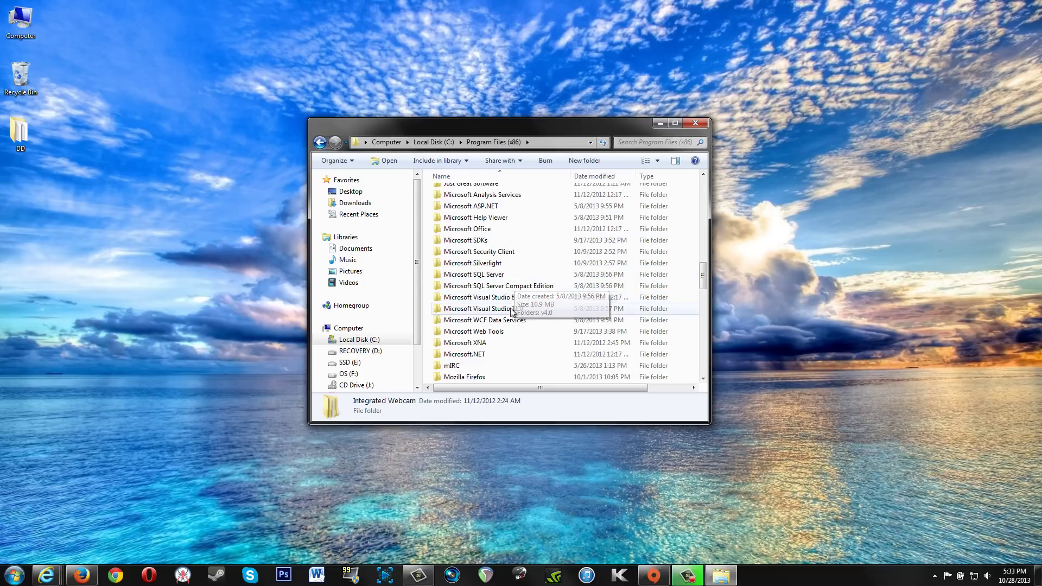
{"action": "scroll", "coordinate": [508, 304], "scroll_direction": "down", "scroll_amount": 7}
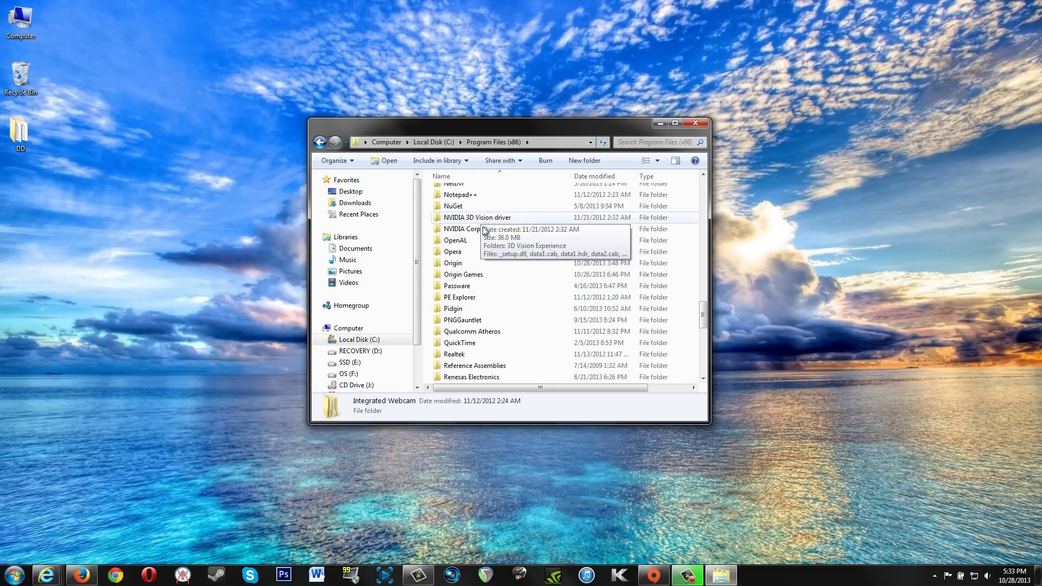
{"action": "double_click", "coordinate": [481, 228]}
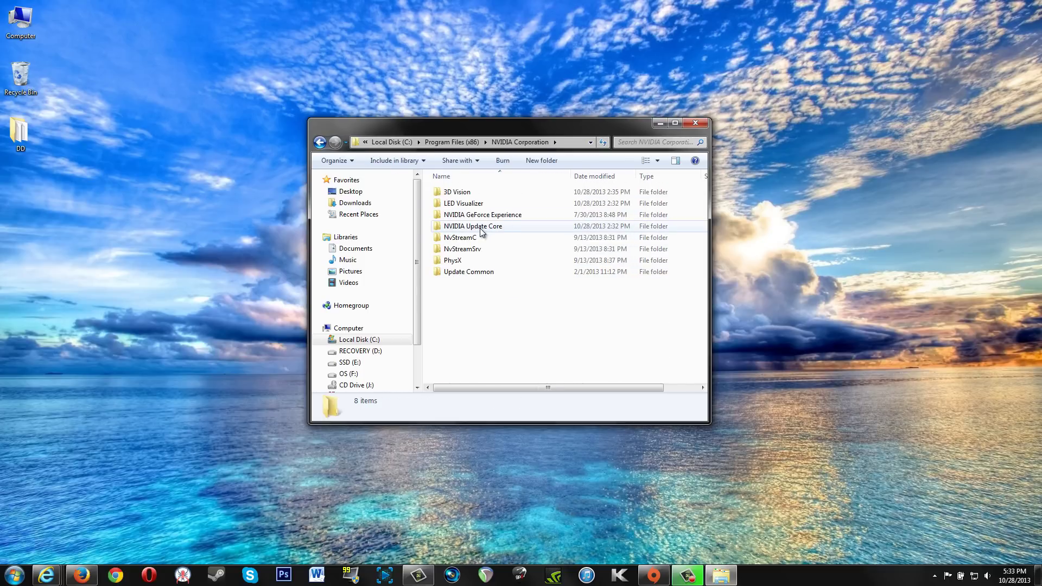
{"action": "double_click", "coordinate": [500, 216]}
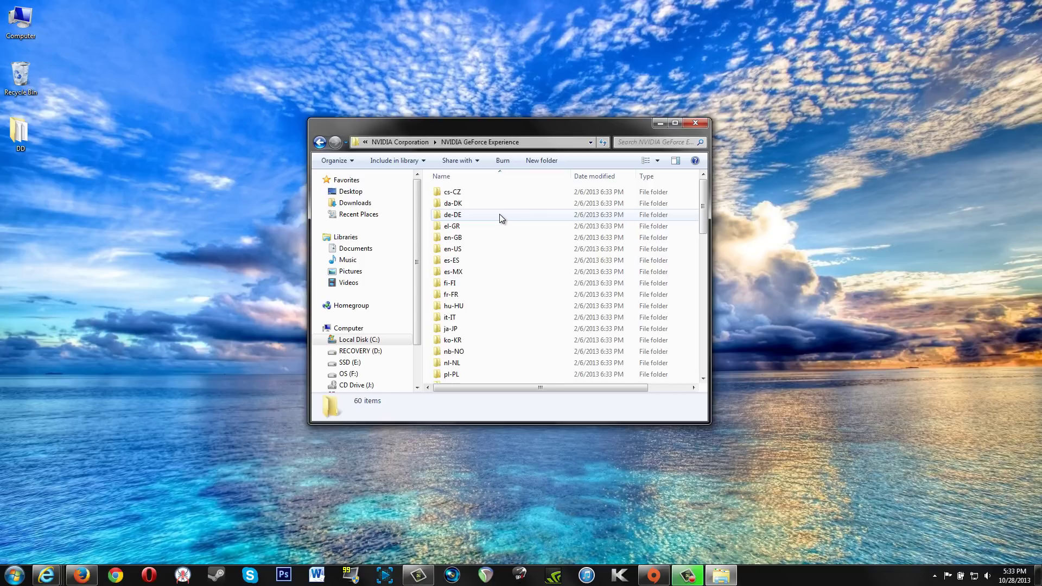
{"action": "scroll", "coordinate": [500, 214], "scroll_direction": "down", "scroll_amount": 7}
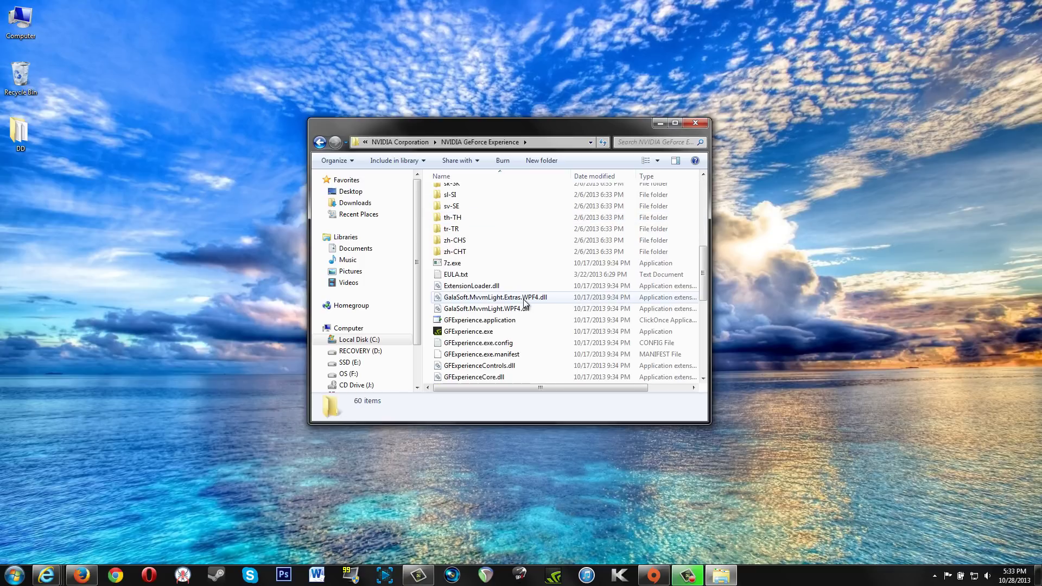
{"action": "left_click", "coordinate": [487, 335]}
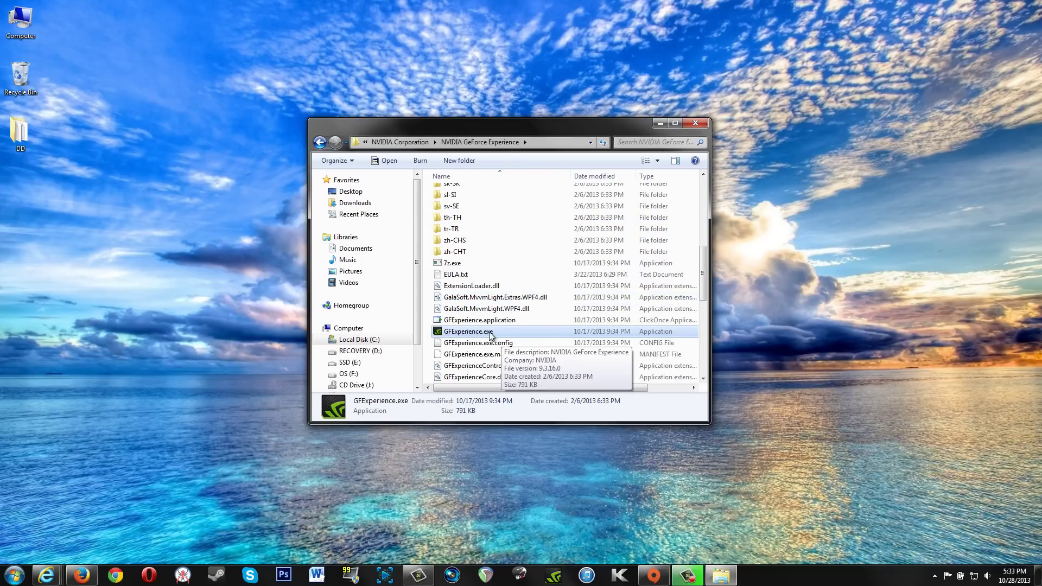
- Send GFExperience.exe to the desktop as a shortcut
{"action": "right_click", "coordinate": [490, 334]}
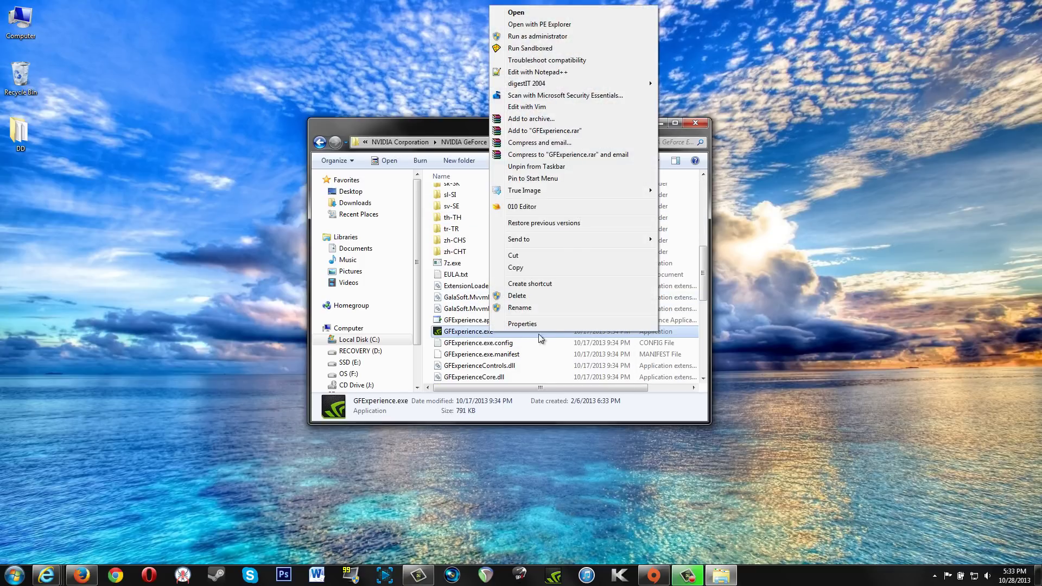
{"action": "mouse_move", "coordinate": [568, 239]}
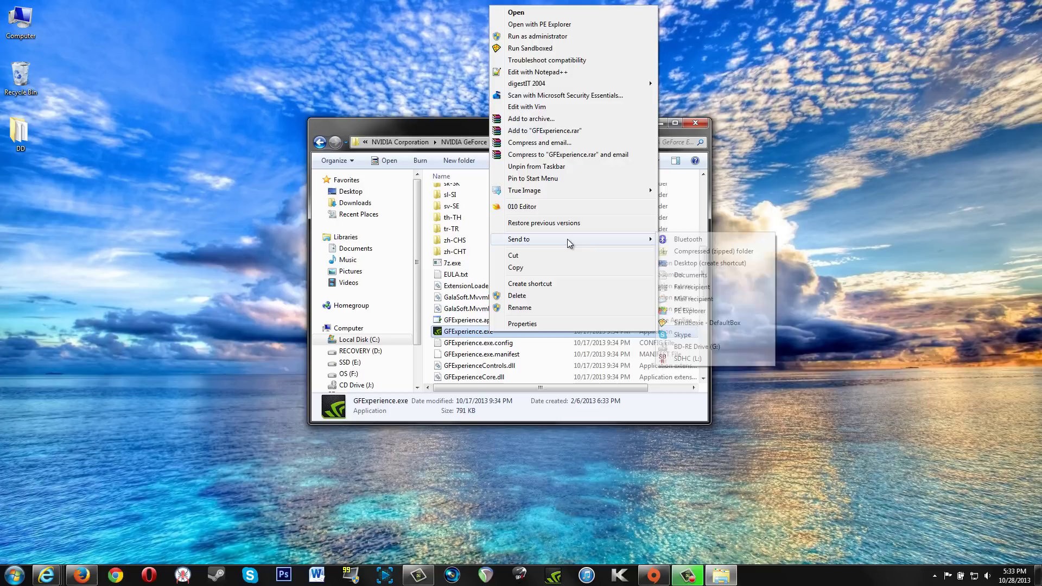
{"action": "left_click", "coordinate": [722, 263]}
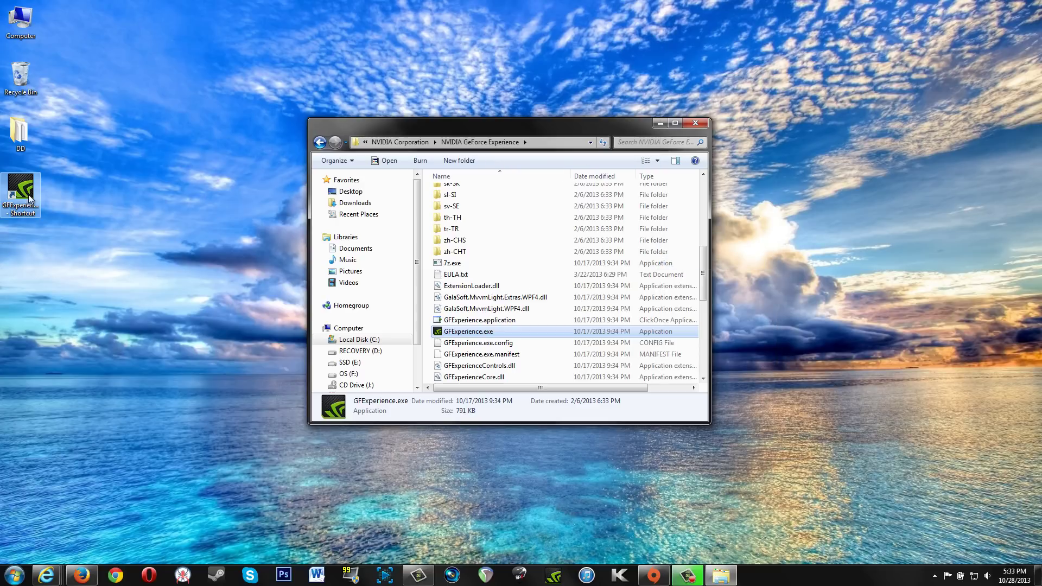
- Close Explorer, then test the new shortcut by launching and closing GeForce Experience
{"action": "left_click", "coordinate": [698, 125]}
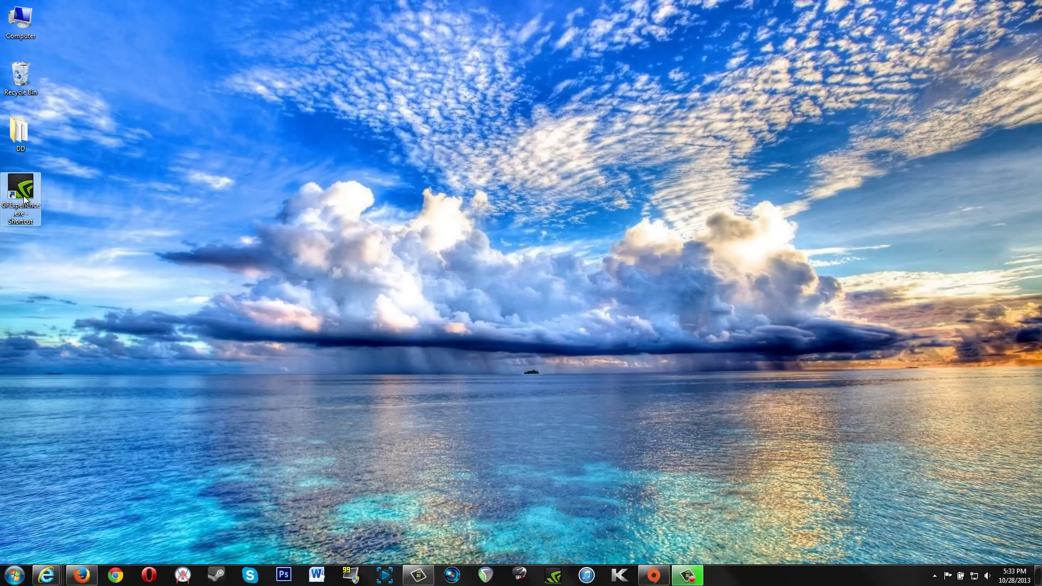
{"action": "double_click", "coordinate": [24, 200]}
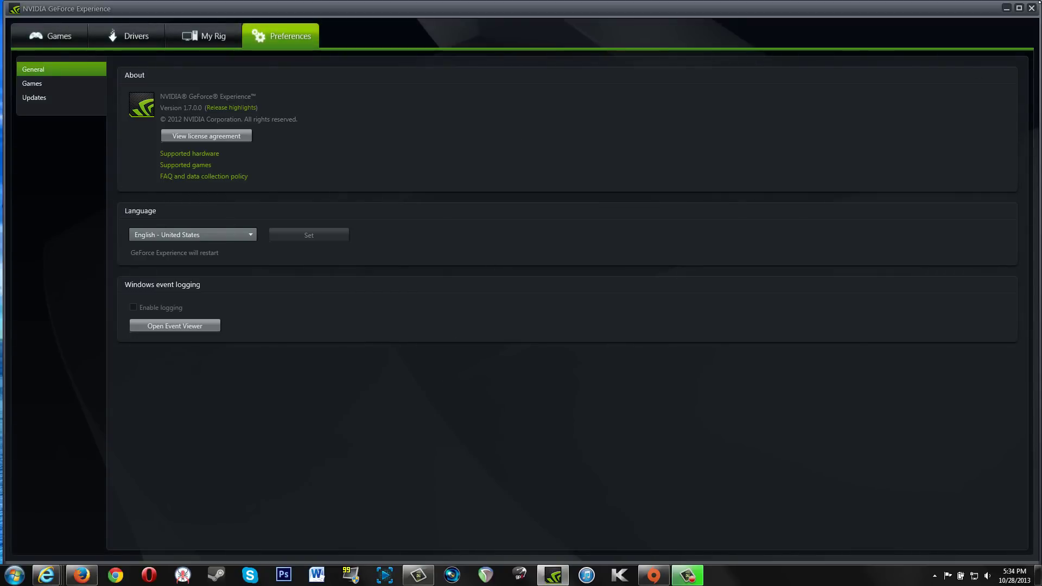
{"action": "left_click", "coordinate": [1032, 9]}
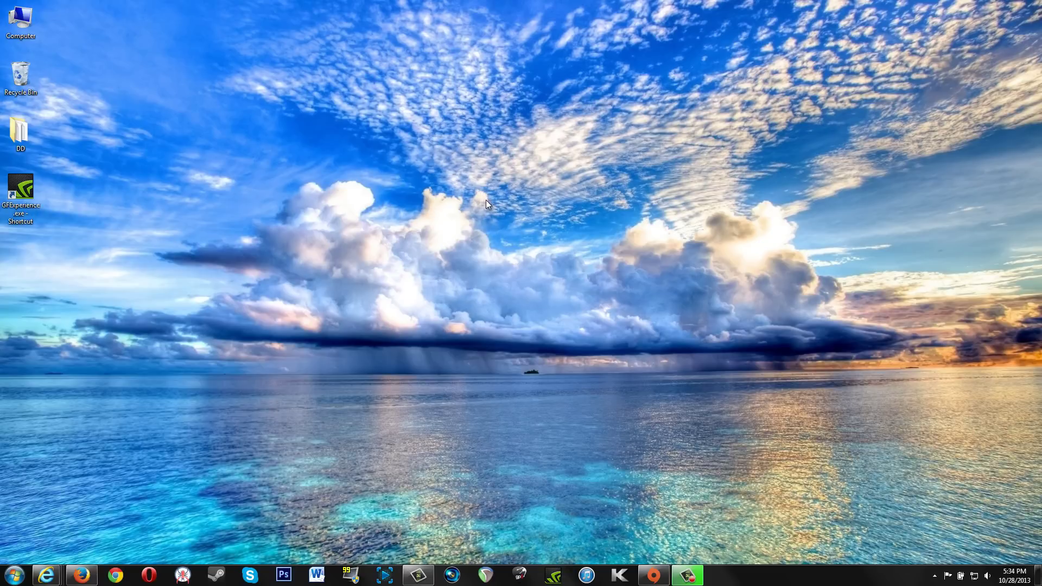
- Append ' -shadowplay' to the desktop shortcut's Target field and save its properties
{"action": "right_click", "coordinate": [22, 173]}
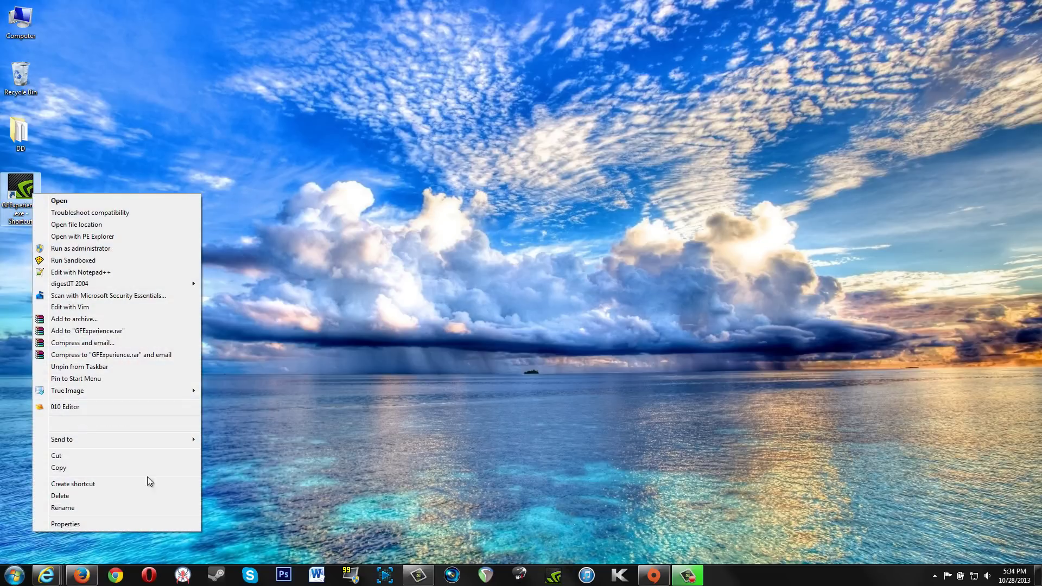
{"action": "left_click", "coordinate": [93, 525]}
{"action": "left_click_drag", "start_coordinate": [177, 205], "coordinate": [532, 151]}
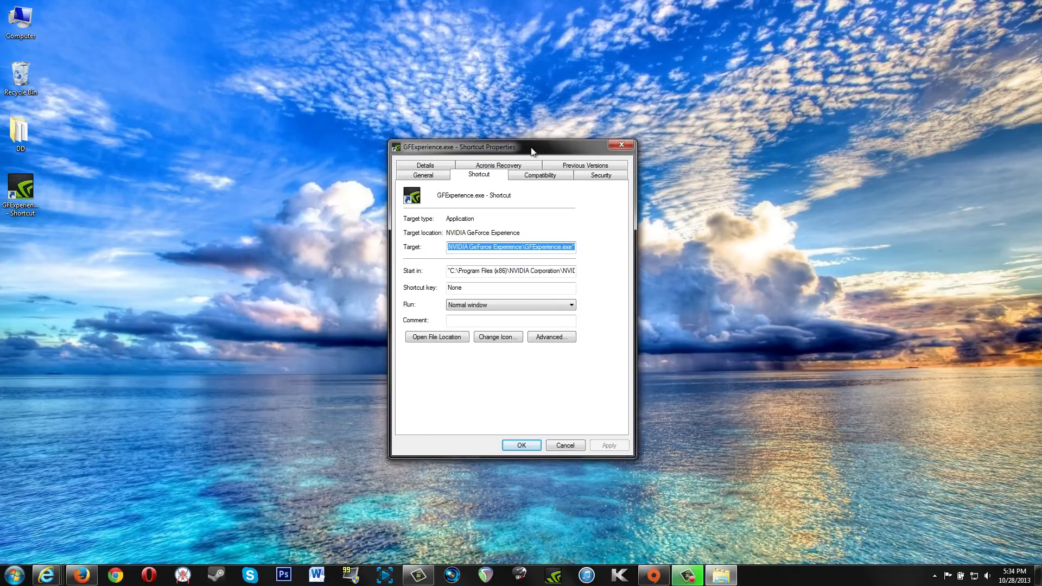
{"action": "left_click", "coordinate": [480, 178]}
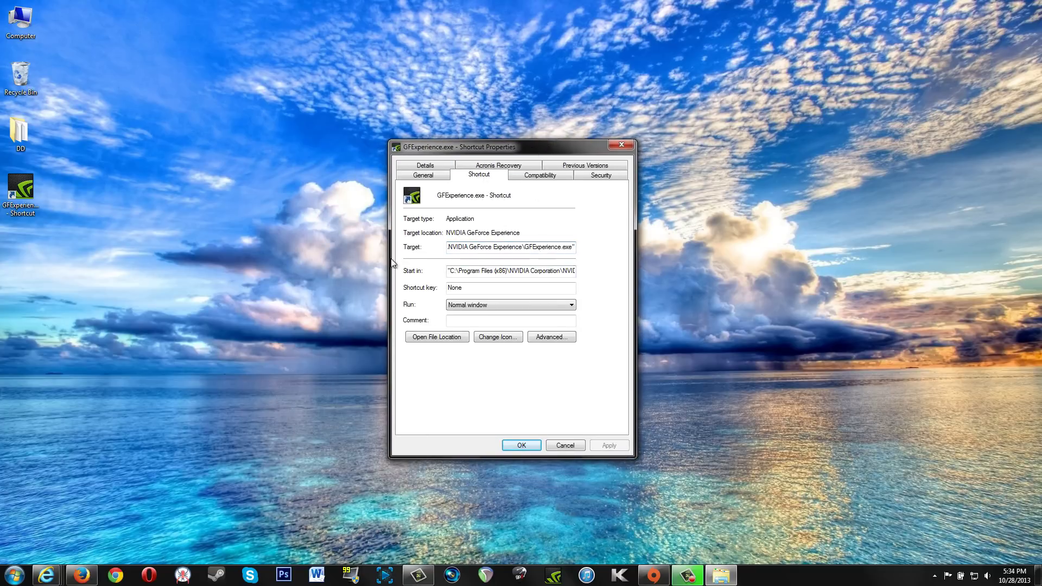
{"action": "left_click", "coordinate": [574, 252]}
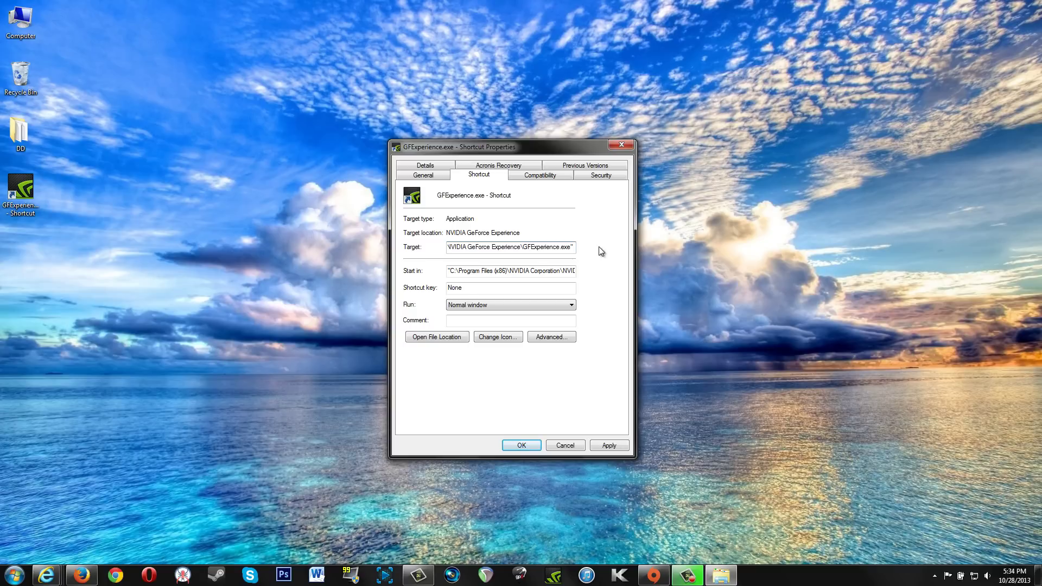
{"action": "type", "text": "-shadowplay"}
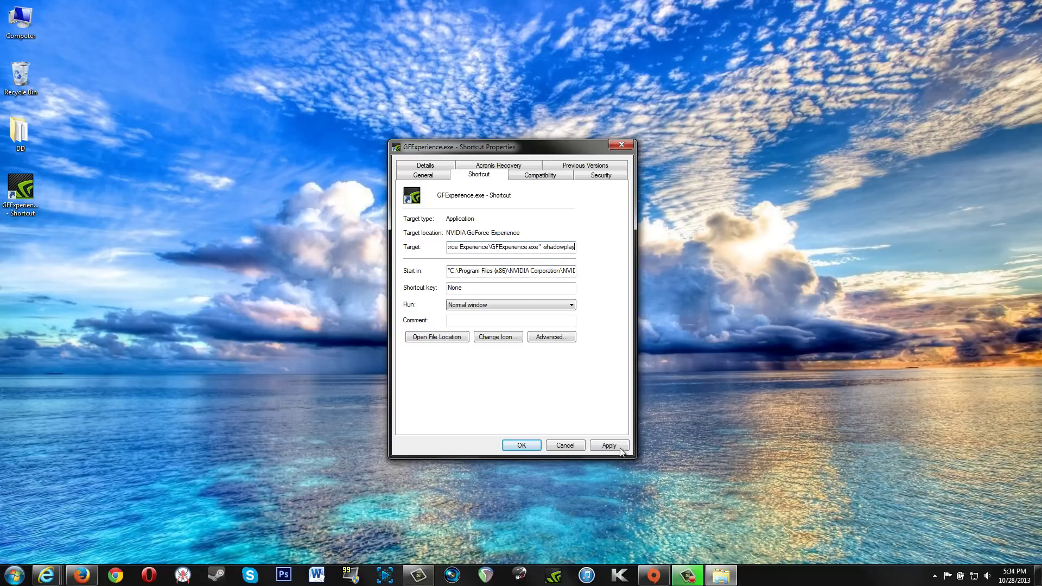
{"action": "left_click", "coordinate": [517, 448]}
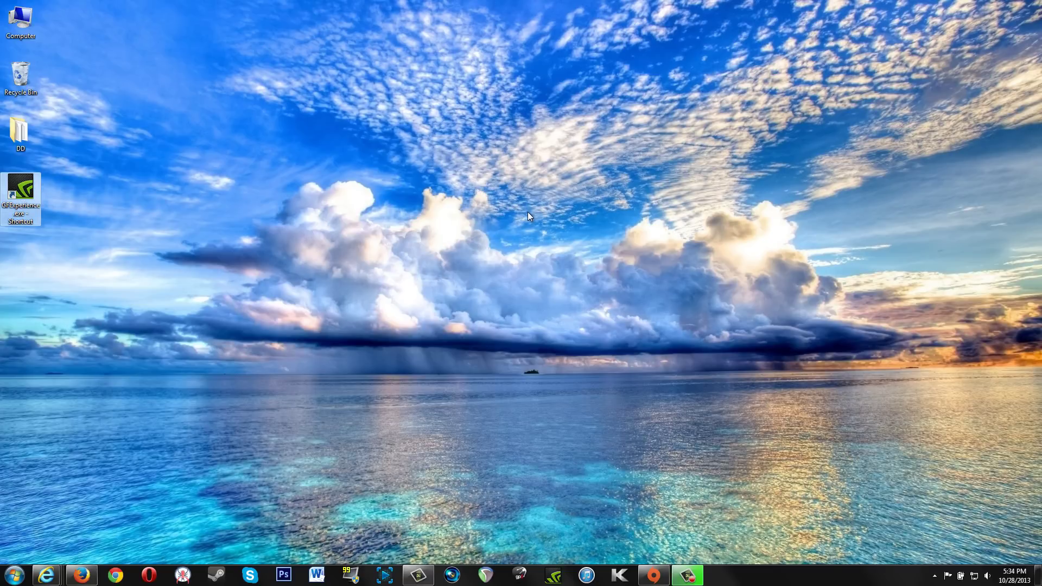
- Launch ShadowPlay from the modified shortcut, centre its window, and switch it off and on
{"action": "key", "text": "Return"}
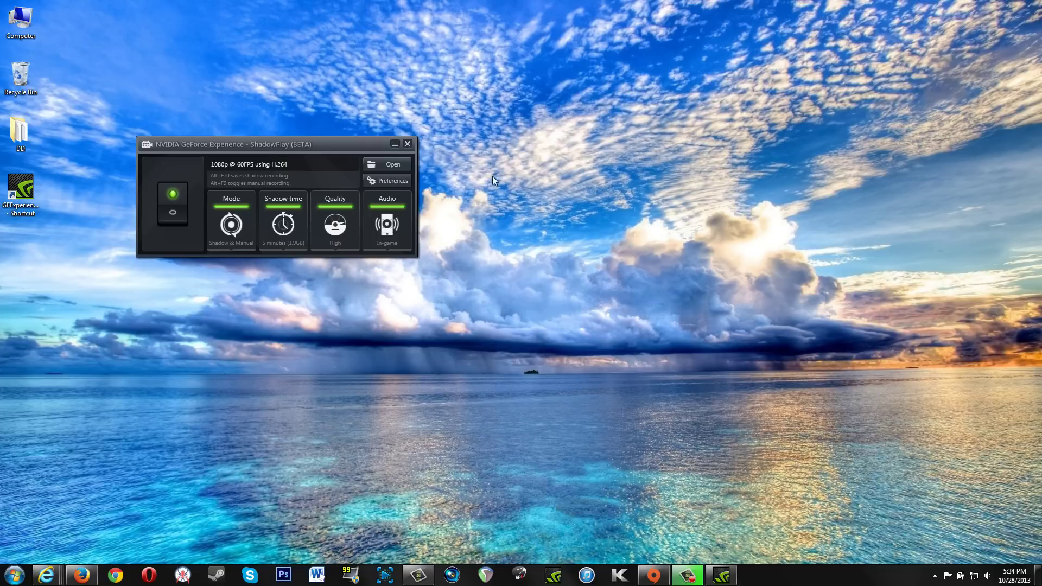
{"action": "left_click_drag", "start_coordinate": [327, 149], "coordinate": [549, 152]}
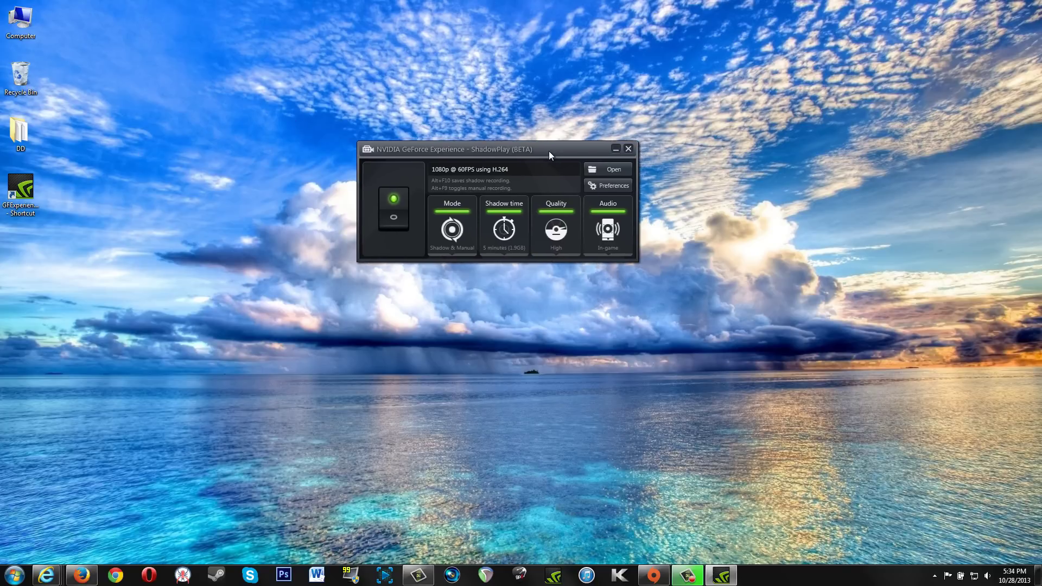
{"action": "left_click_drag", "start_coordinate": [549, 151], "coordinate": [557, 194]}
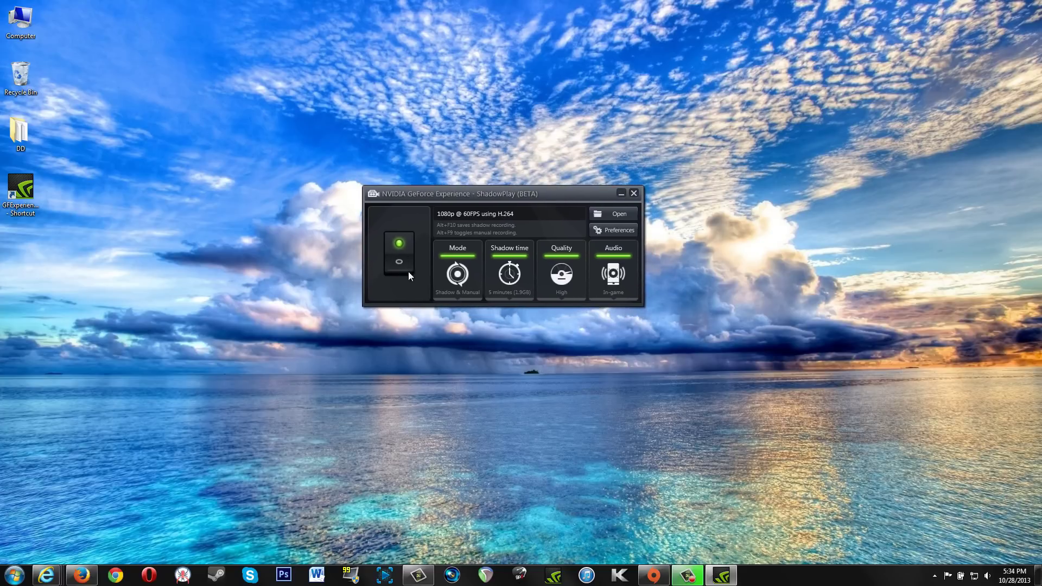
{"action": "left_click", "coordinate": [394, 269]}
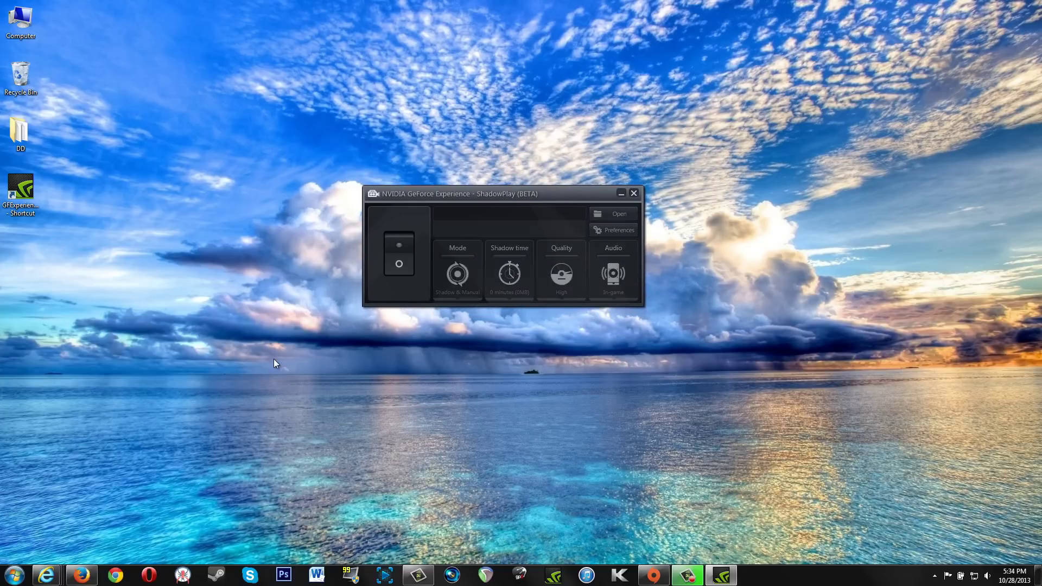
{"action": "left_click", "coordinate": [399, 243]}
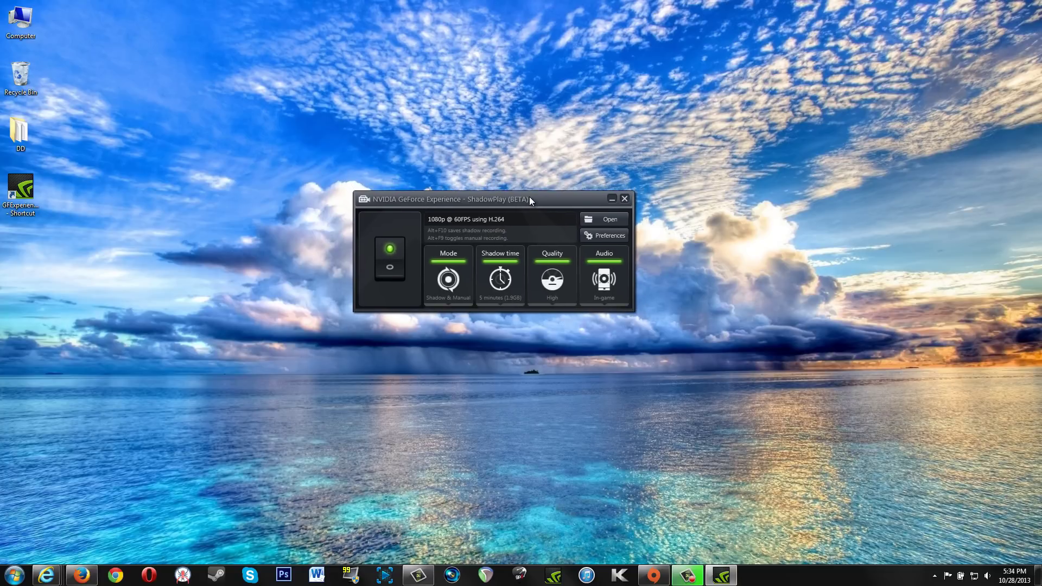
- Review the Shadow & Manual, Shadow and Manual modes, then raise shadow time to 10 minutes
{"action": "left_click", "coordinate": [451, 280]}
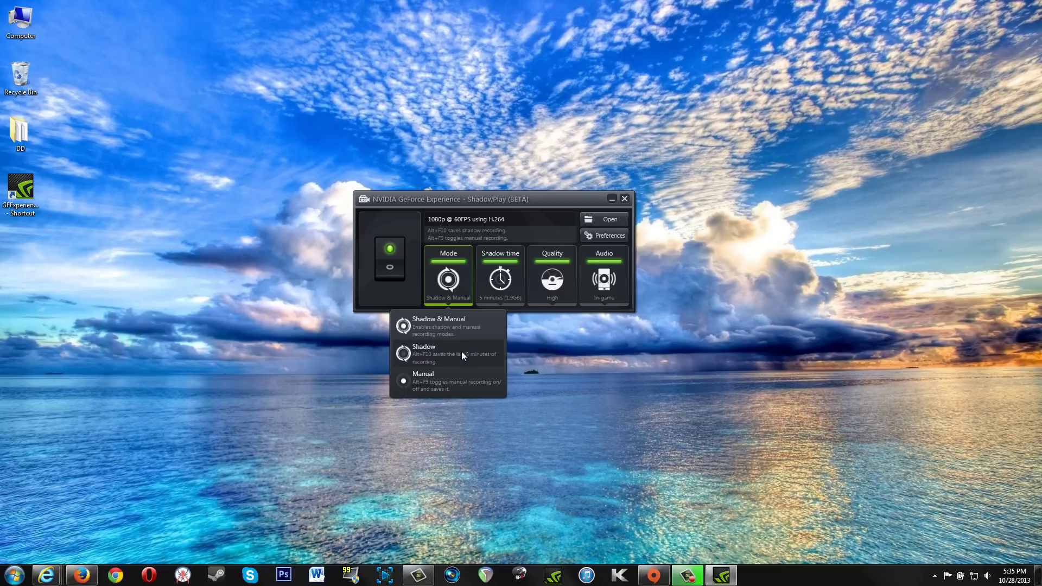
{"action": "left_click", "coordinate": [510, 270]}
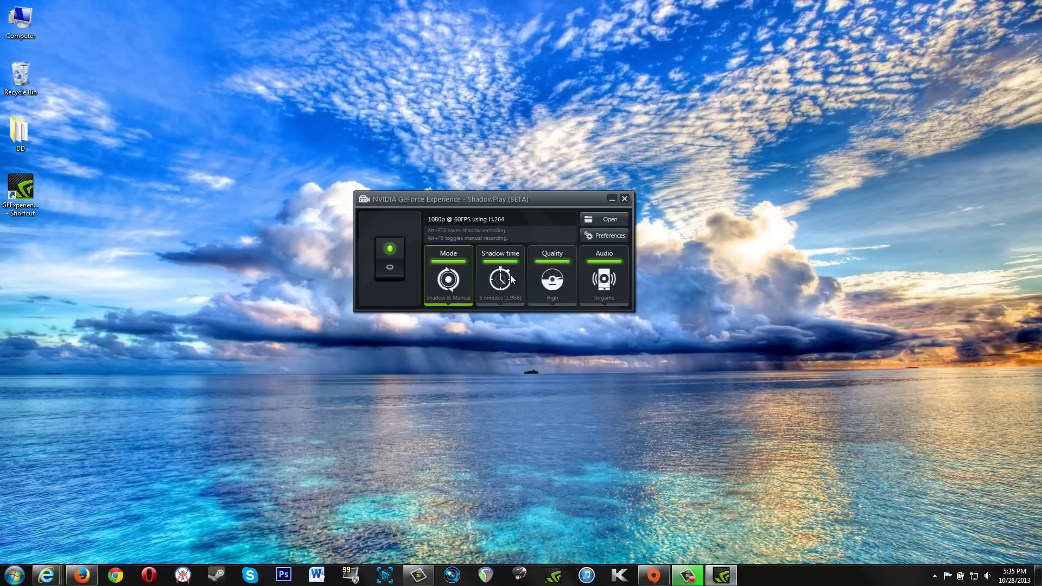
{"action": "left_click", "coordinate": [509, 268]}
{"action": "mouse_move", "coordinate": [451, 285]}
{"action": "mouse_move", "coordinate": [502, 295]}
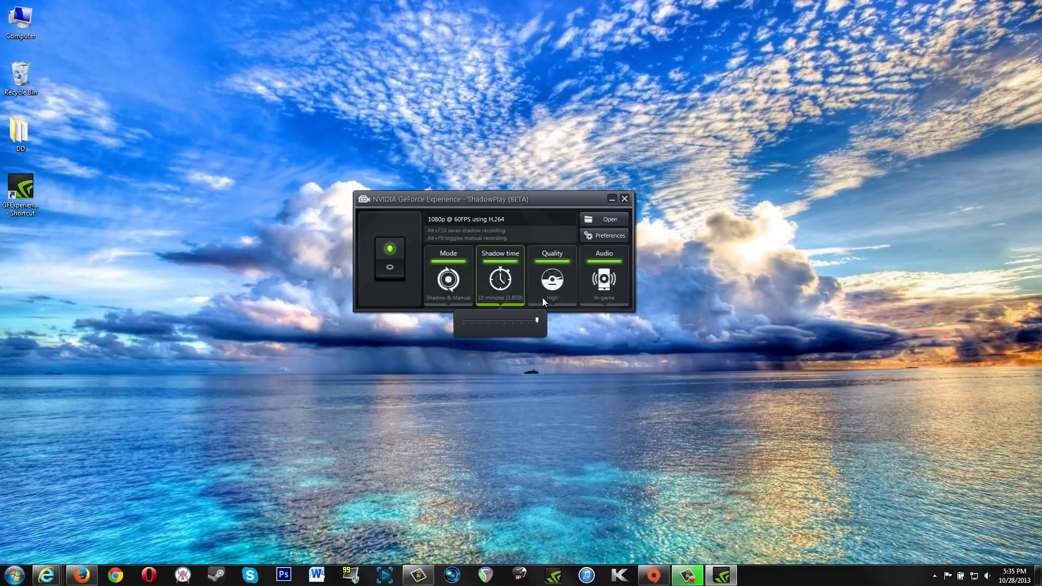
- Try Low then High quality, return shadow time to 5 minutes, and keep In-game audio
{"action": "mouse_move", "coordinate": [559, 305]}
{"action": "left_click", "coordinate": [524, 330]}
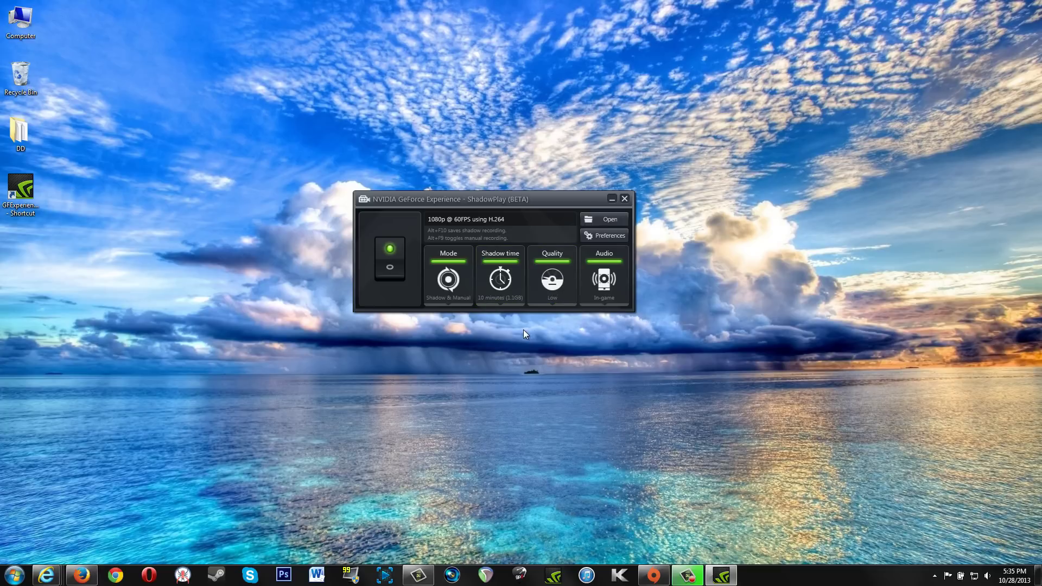
{"action": "left_click", "coordinate": [585, 329]}
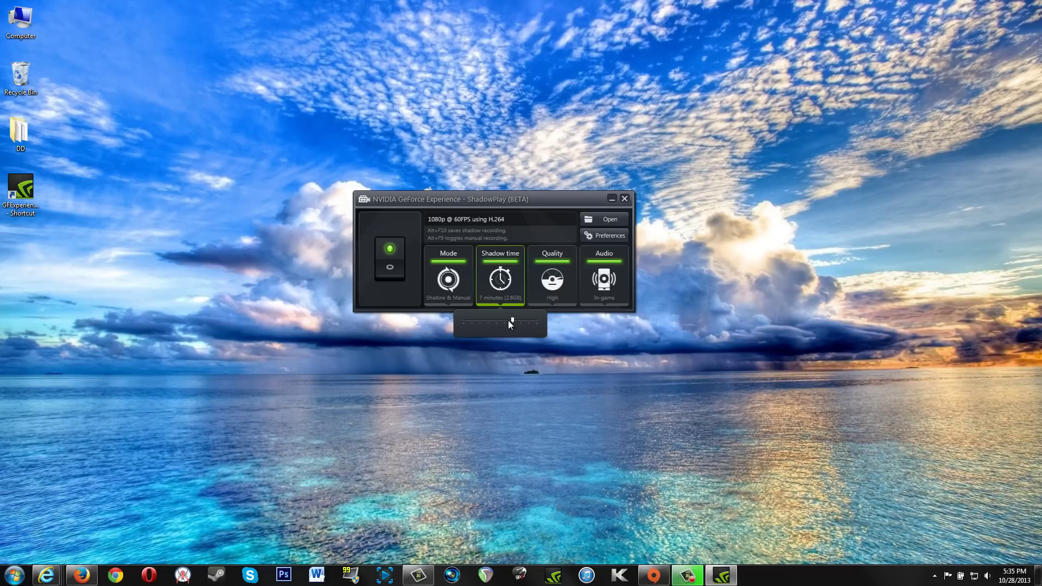
{"action": "left_click", "coordinate": [509, 282]}
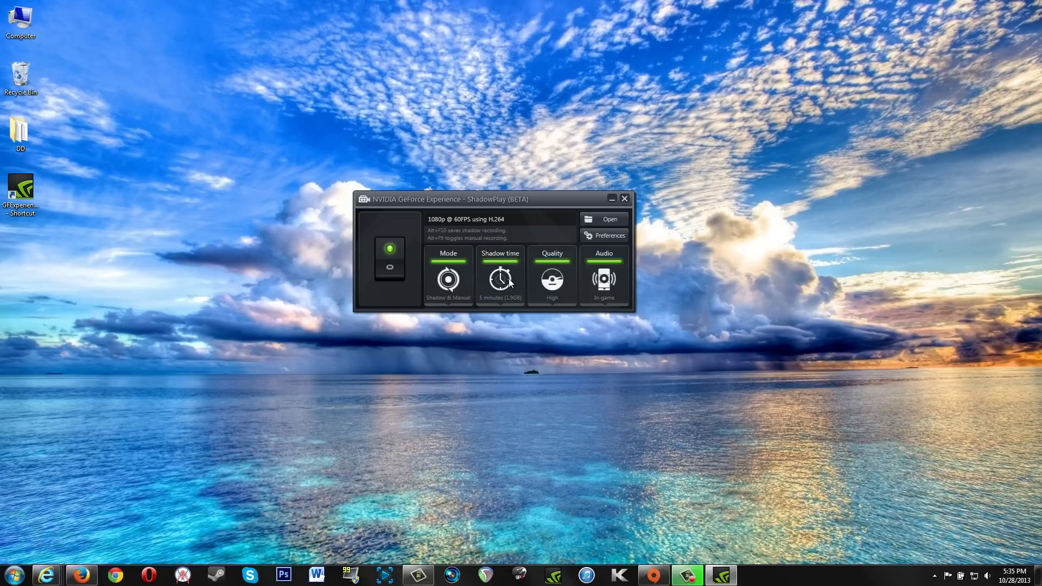
{"action": "left_click", "coordinate": [617, 282]}
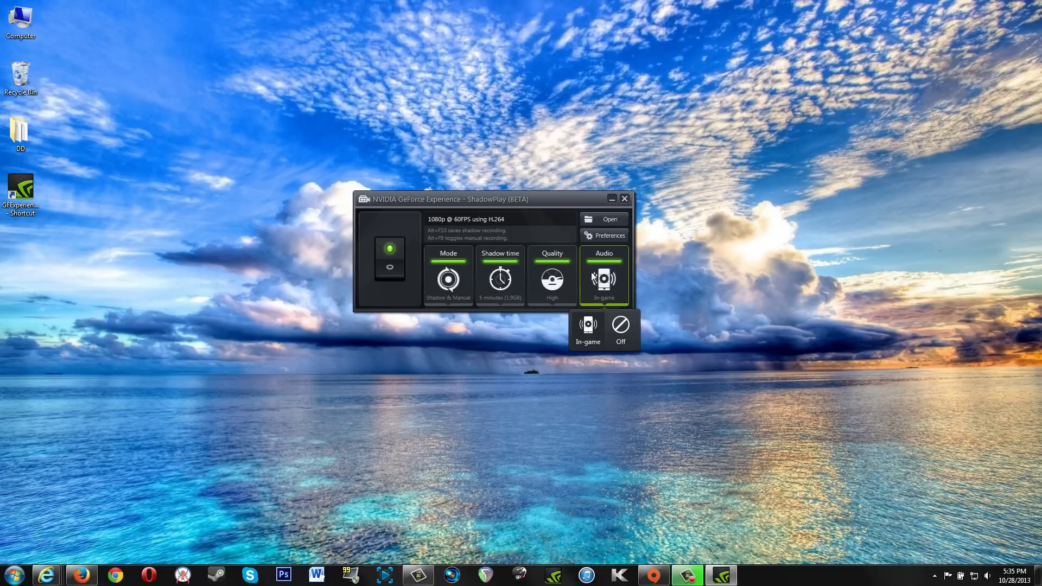
{"action": "left_click", "coordinate": [590, 332]}
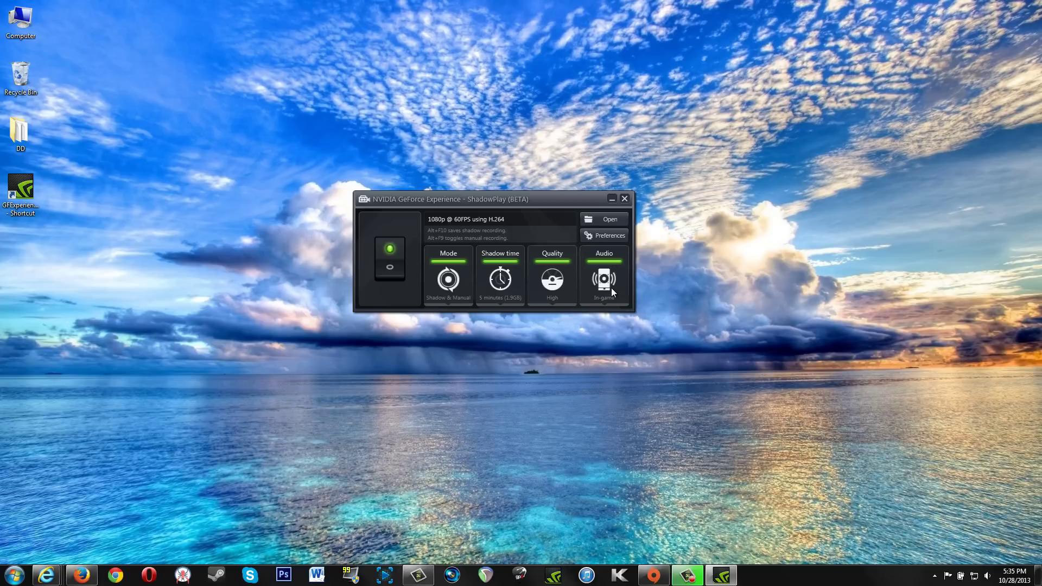
- Review ShadowPlay Preferences, including the E:\ShadowPlay export location, then minimize that window
{"action": "left_click", "coordinate": [614, 239]}
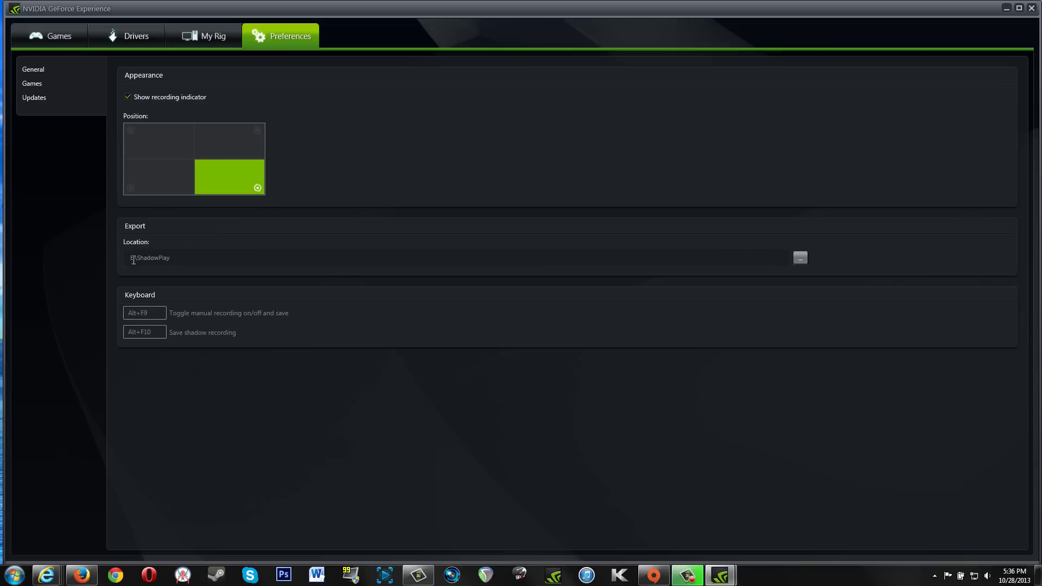
{"action": "left_click_drag", "start_coordinate": [129, 259], "coordinate": [173, 258]}
{"action": "left_click", "coordinate": [174, 261]}
{"action": "left_click", "coordinate": [1007, 9]}
{"action": "left_click_drag", "start_coordinate": [546, 200], "coordinate": [546, 197]}
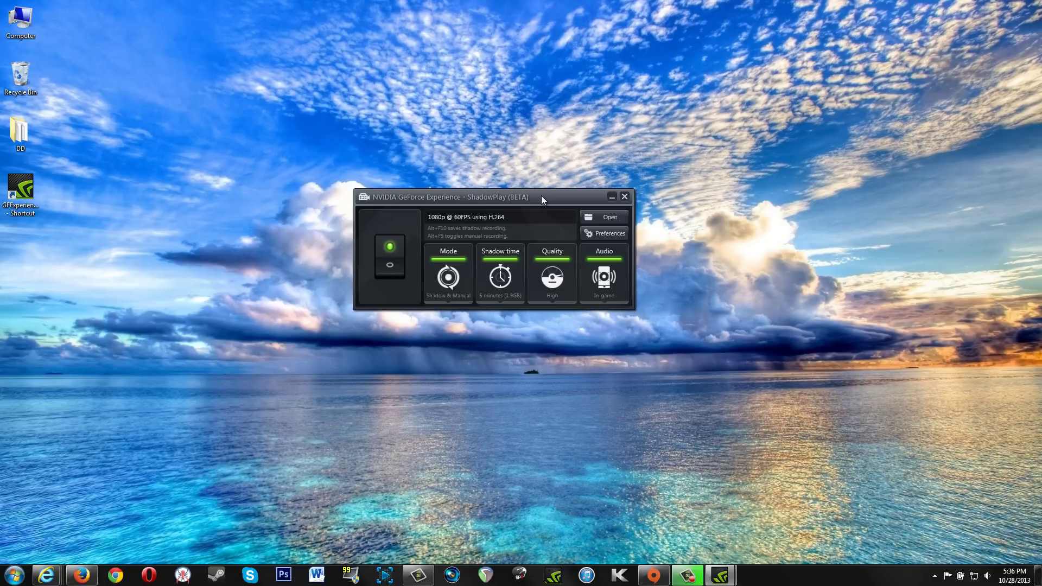